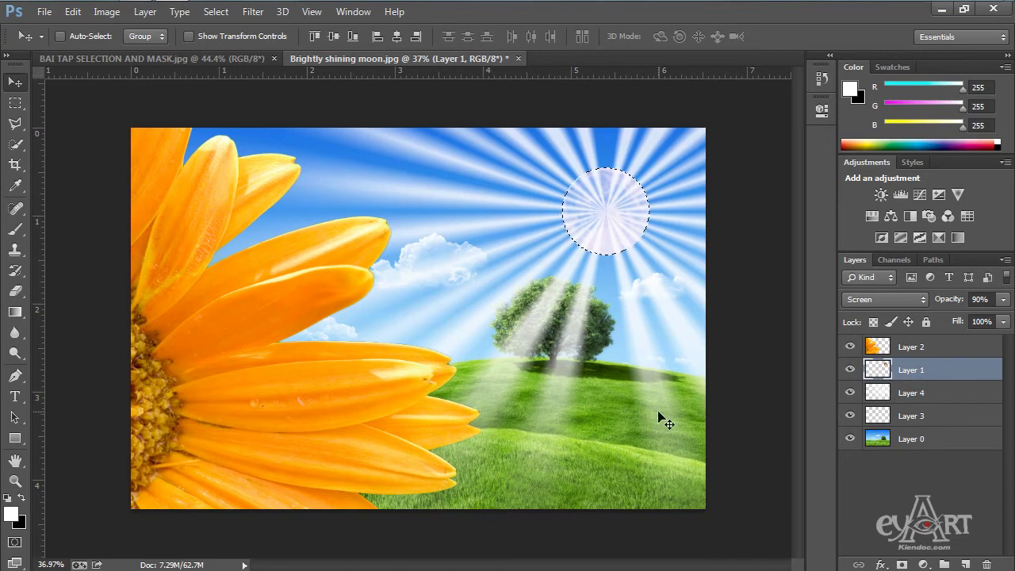
Clear the light rays inside the moon selection on Layer 4, and deselect
{"action": "left_click", "coordinate": [850, 395]}
{"action": "left_click", "coordinate": [850, 394]}
{"action": "left_click", "coordinate": [927, 392]}
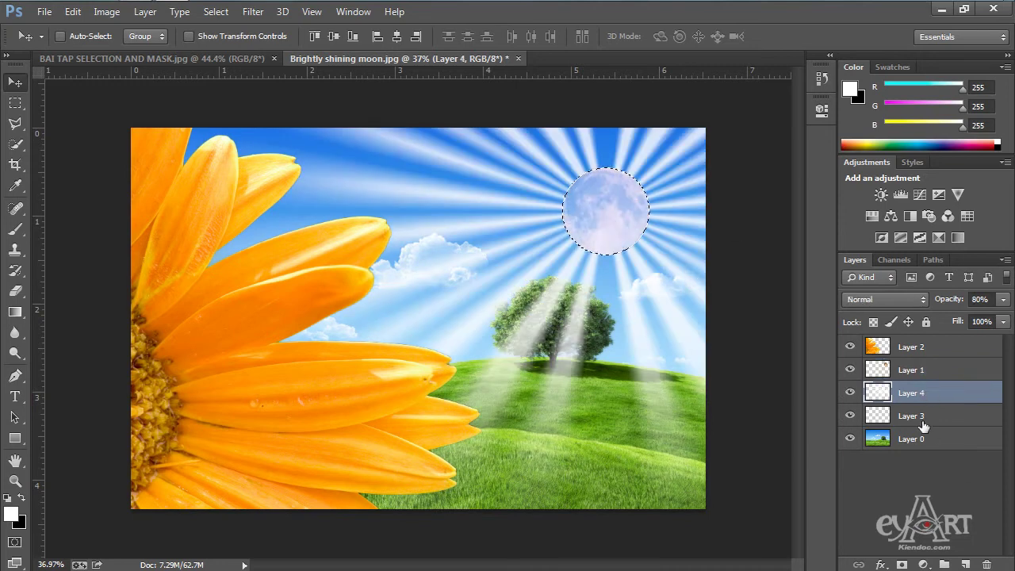
{"action": "key", "text": "ctrl+d"}
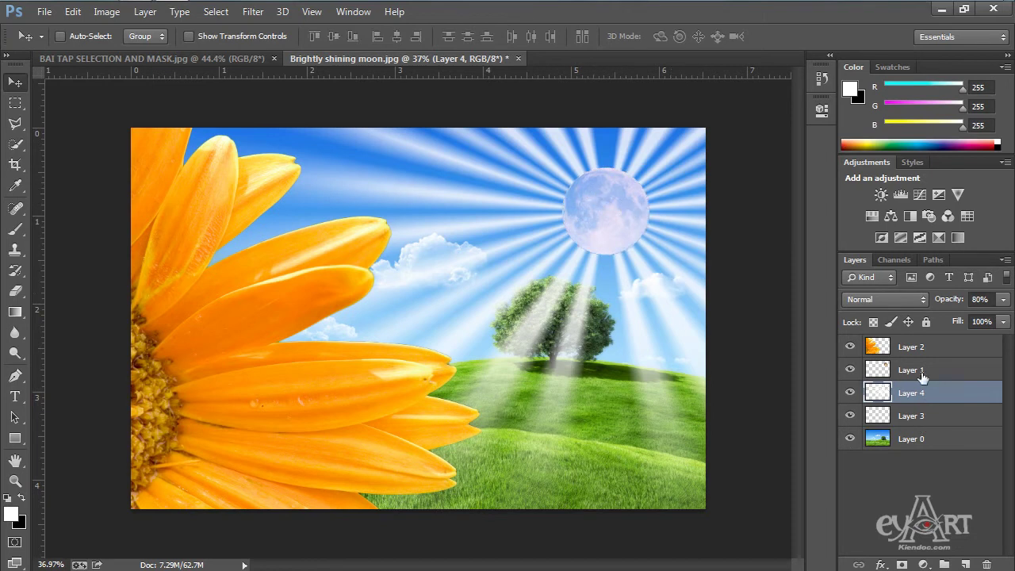
Add an Outer Glow effect with a size of about 59 px to the moon on Layer 1
{"action": "left_click", "coordinate": [958, 377]}
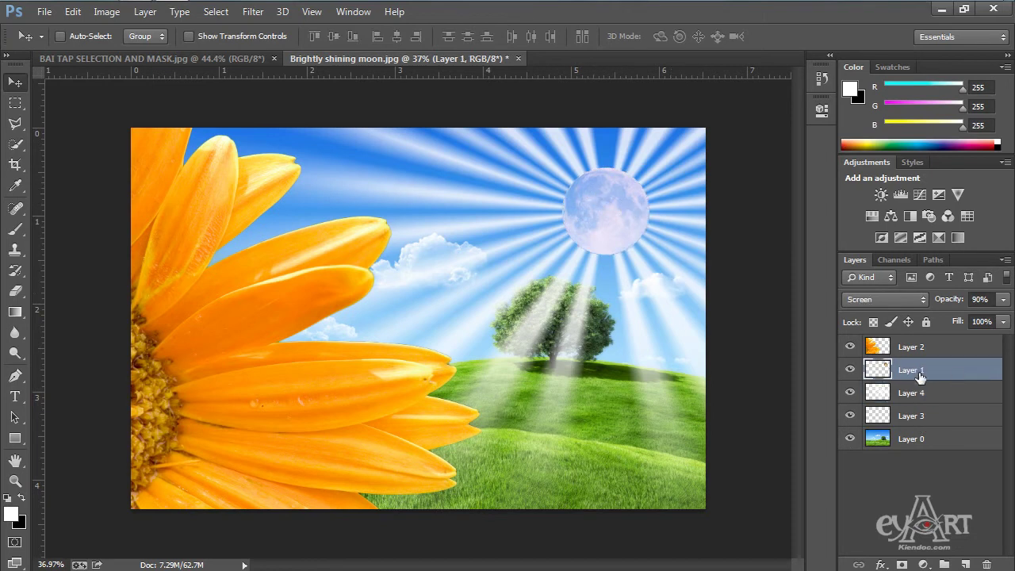
{"action": "double_click", "coordinate": [982, 376]}
{"action": "left_click_drag", "start_coordinate": [521, 44], "coordinate": [925, 65]}
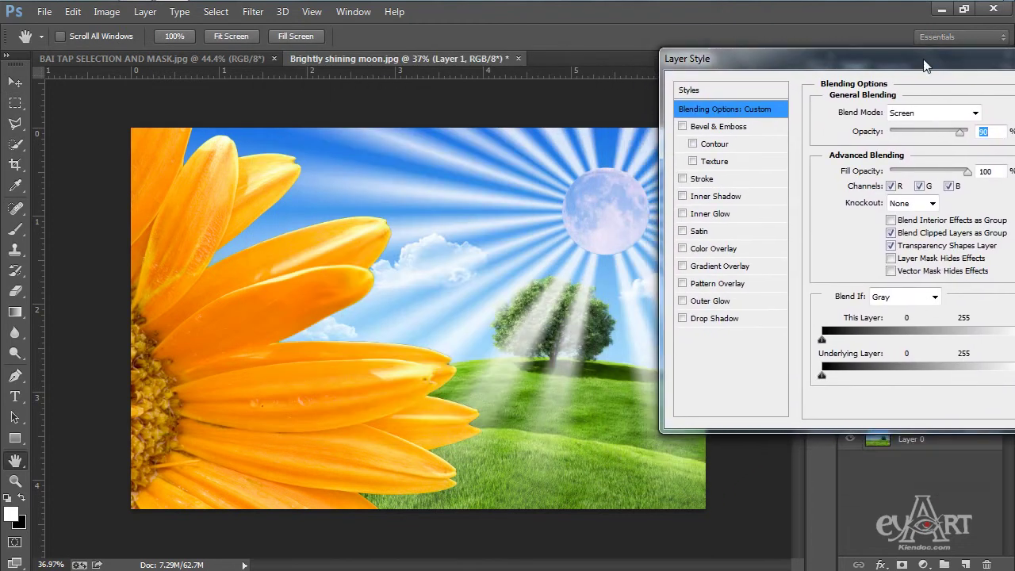
{"action": "left_click", "coordinate": [711, 305]}
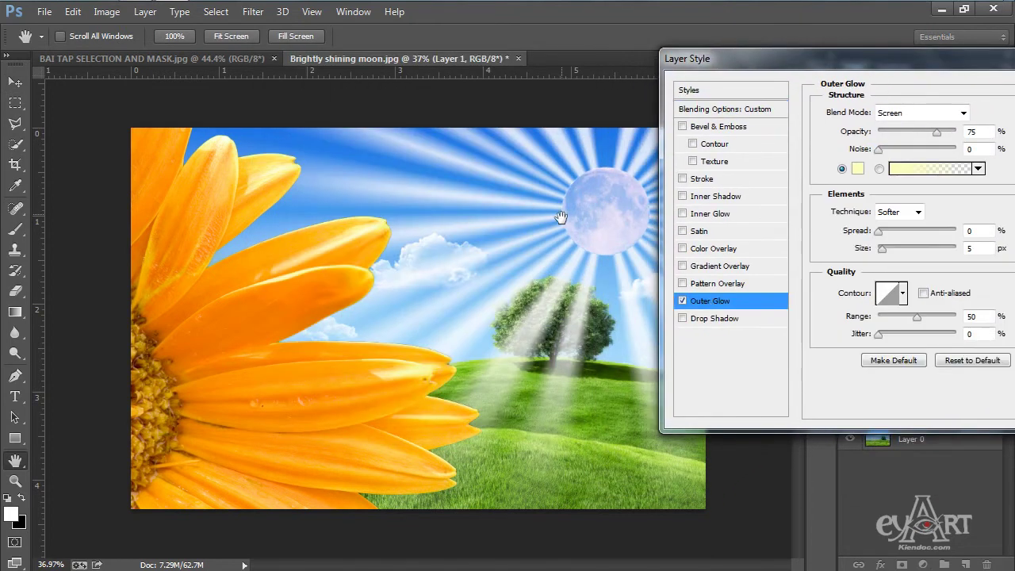
{"action": "left_click_drag", "start_coordinate": [883, 248], "coordinate": [903, 249]}
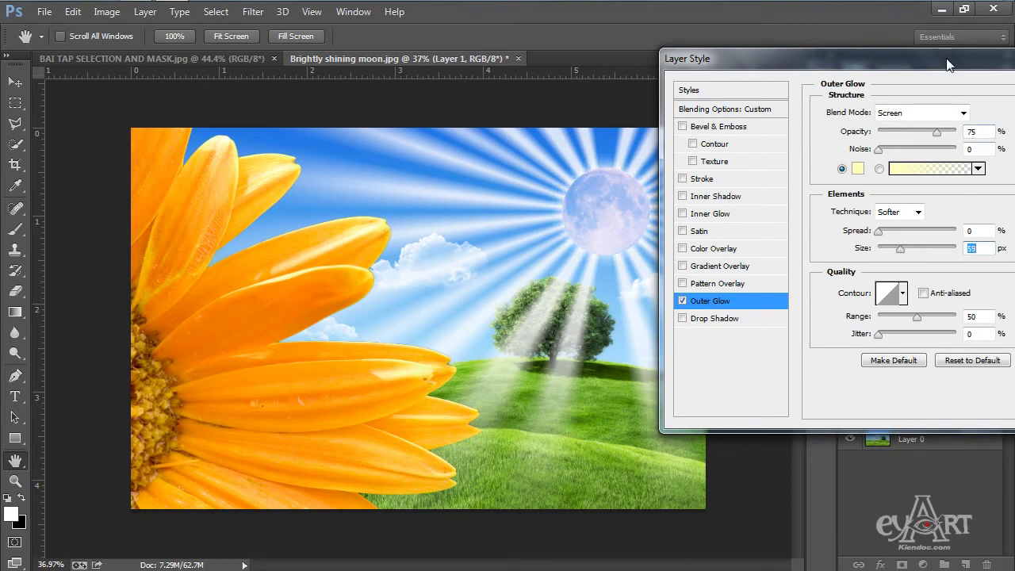
{"action": "left_click_drag", "start_coordinate": [950, 63], "coordinate": [790, 69]}
{"action": "left_click", "coordinate": [956, 94]}
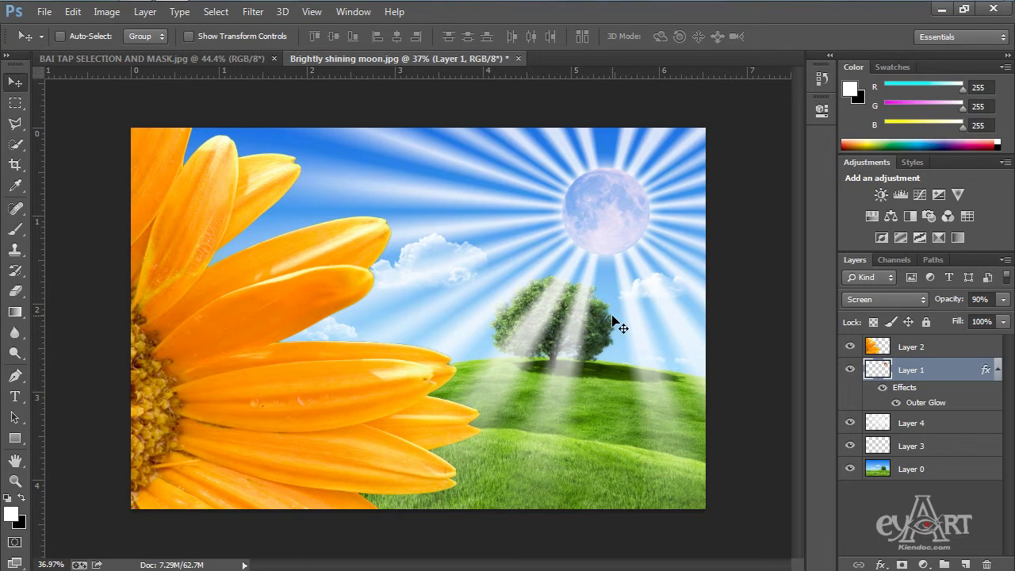
Hide Layer 2, Layer 1 and Layer 4, and make Layer 0 the active layer
{"action": "left_click", "coordinate": [851, 348]}
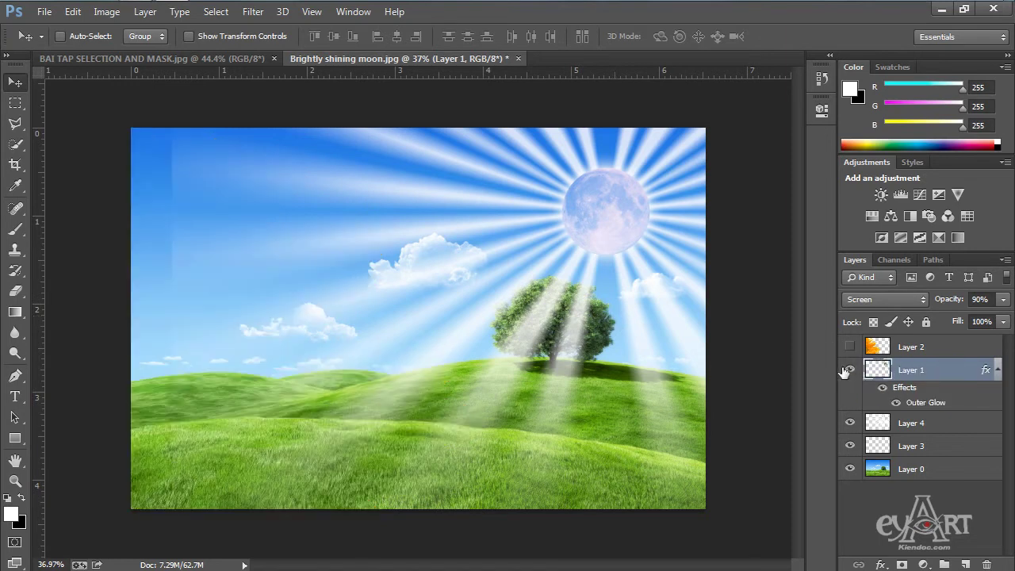
{"action": "left_click", "coordinate": [849, 370]}
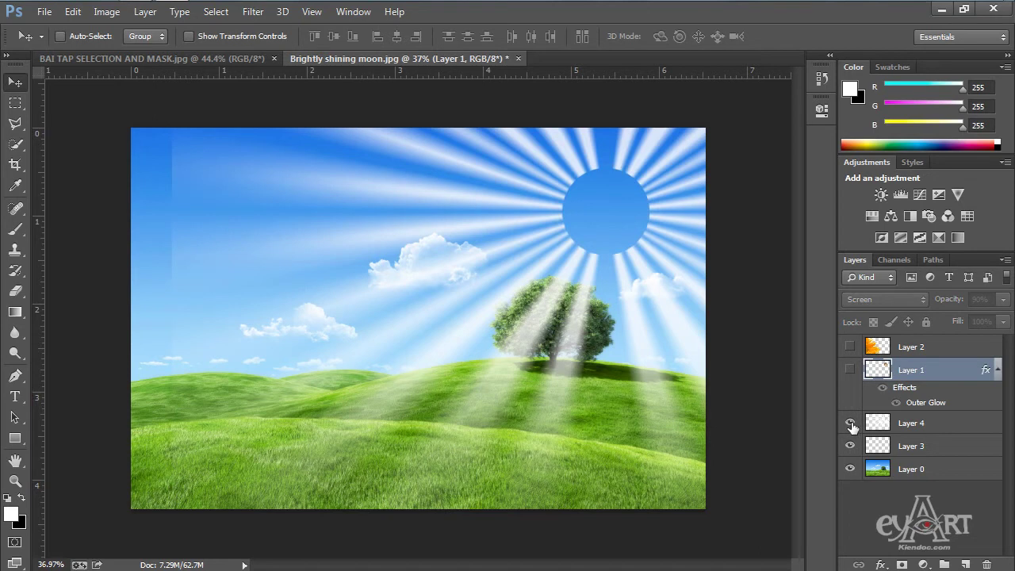
{"action": "left_click", "coordinate": [851, 424]}
{"action": "left_click", "coordinate": [934, 472]}
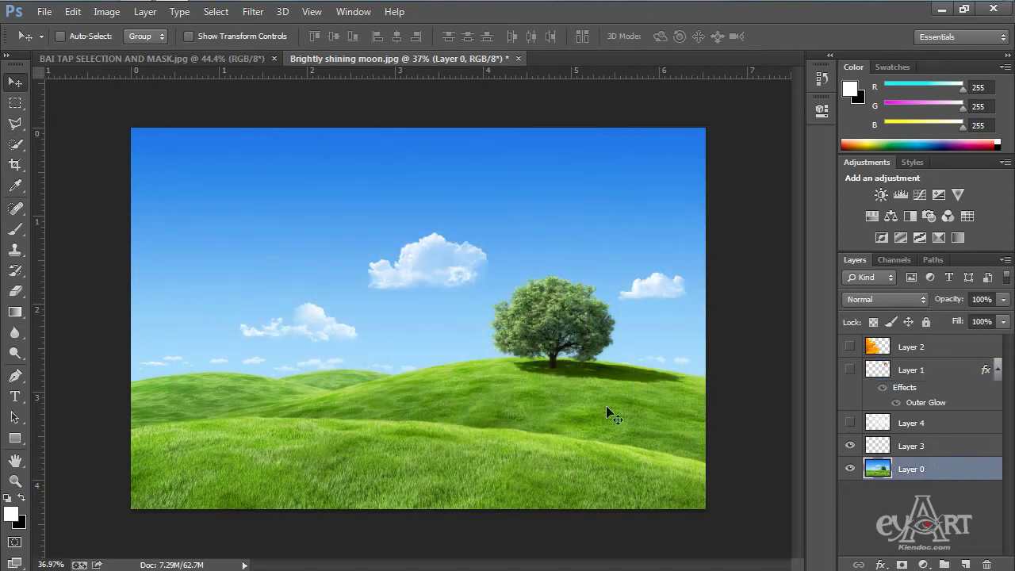
Select the whole sky around the tree and above the hills on Layer 0 with the Quick Selection tool
{"action": "key", "text": "ctrl+0"}
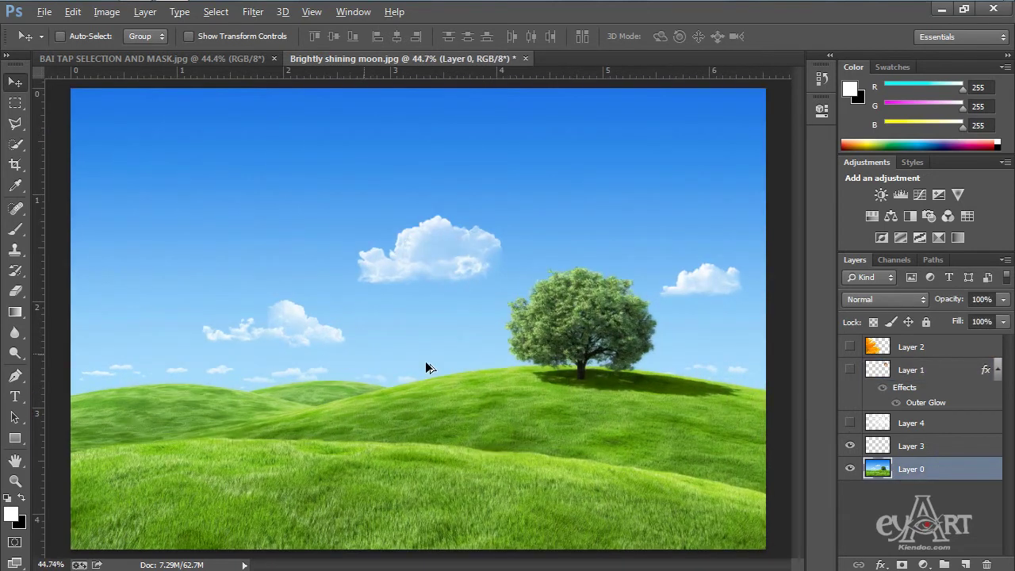
{"action": "left_click", "coordinate": [16, 123]}
{"action": "left_click", "coordinate": [15, 146]}
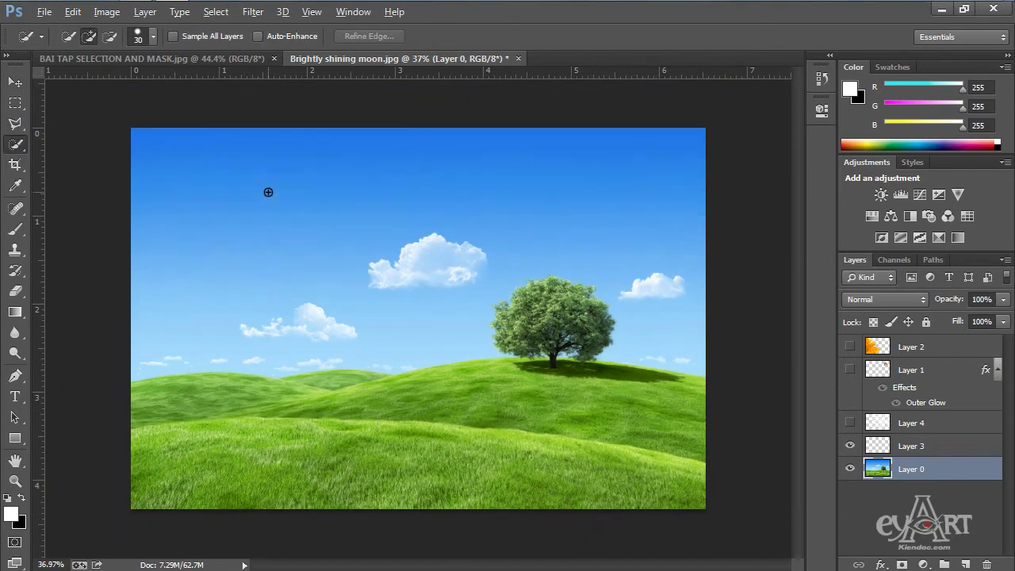
{"action": "mouse_move", "coordinate": [203, 237]}
{"action": "left_mouse_down"}
{"action": "mouse_move", "coordinate": [388, 245]}
{"action": "mouse_move", "coordinate": [462, 170]}
{"action": "mouse_move", "coordinate": [578, 188]}
{"action": "mouse_move", "coordinate": [484, 249]}
{"action": "left_mouse_up"}
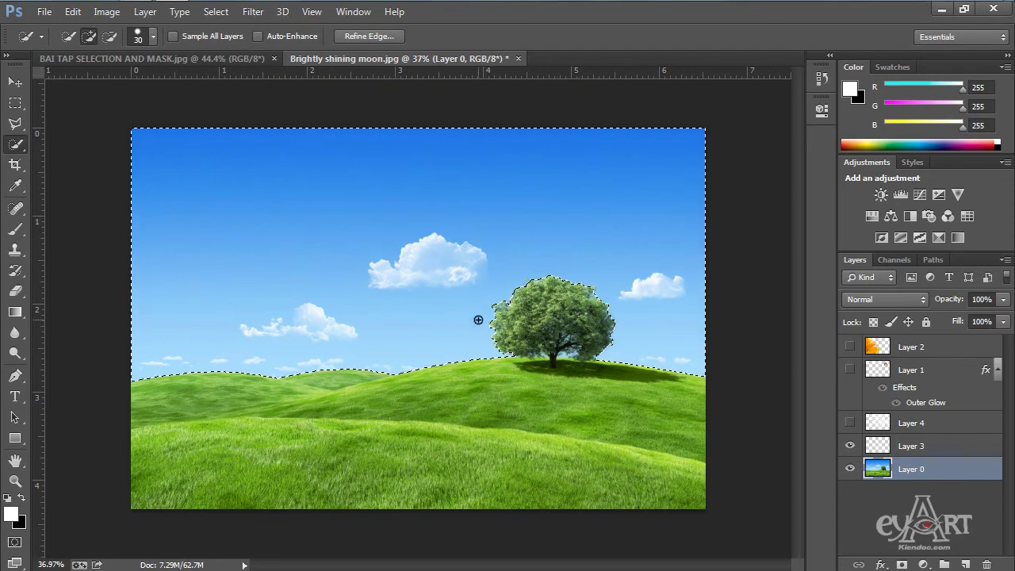
Add the sky gaps between the tree's leaves and branches to the selection using the Magic Wand with Contiguous off
{"action": "scroll", "coordinate": [516, 329], "scroll_direction": "up", "scroll_amount": 5}
{"action": "scroll", "coordinate": [663, 413], "scroll_direction": "up", "scroll_amount": 4}
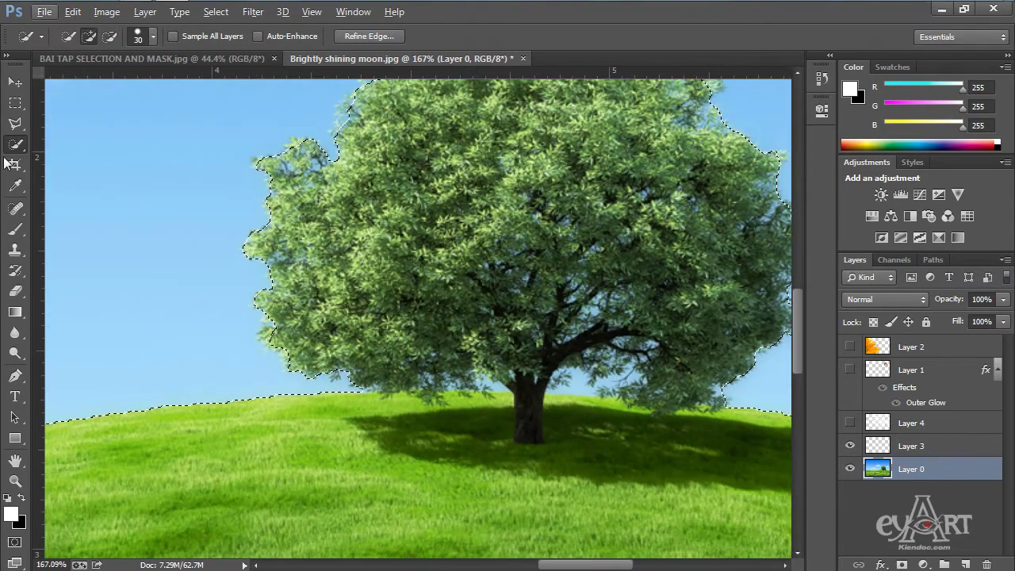
{"action": "right_click", "coordinate": [16, 145]}
{"action": "left_click", "coordinate": [94, 156]}
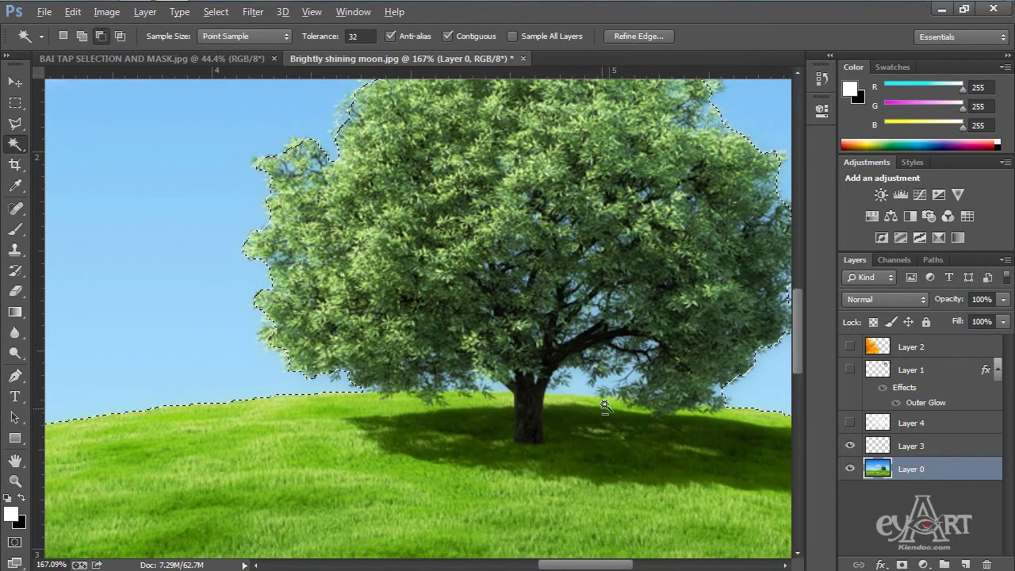
{"action": "scroll", "coordinate": [601, 415], "scroll_direction": "up", "scroll_amount": 1}
{"action": "left_click", "coordinate": [447, 36]}
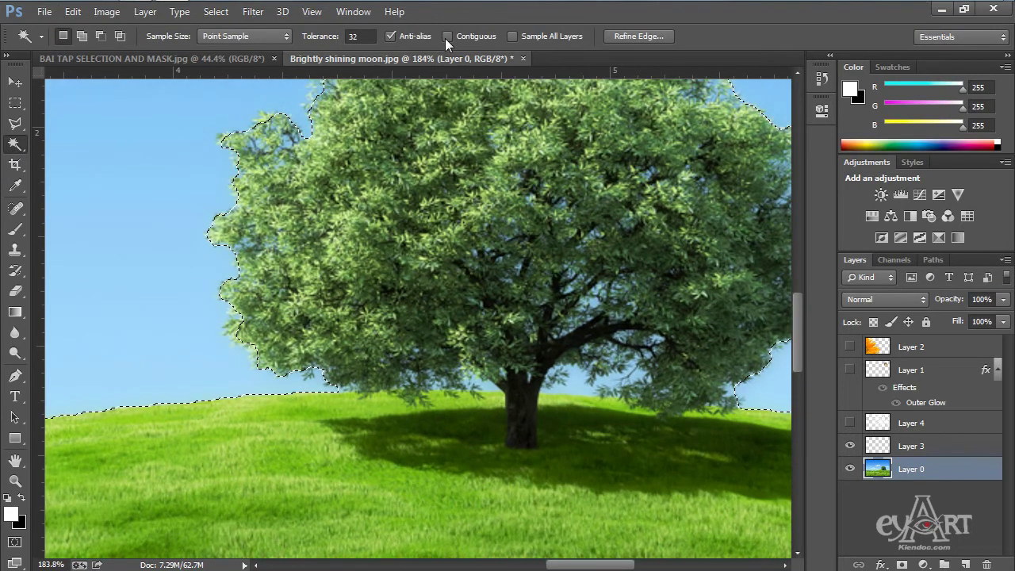
{"action": "left_click", "coordinate": [575, 383], "text": "shift"}
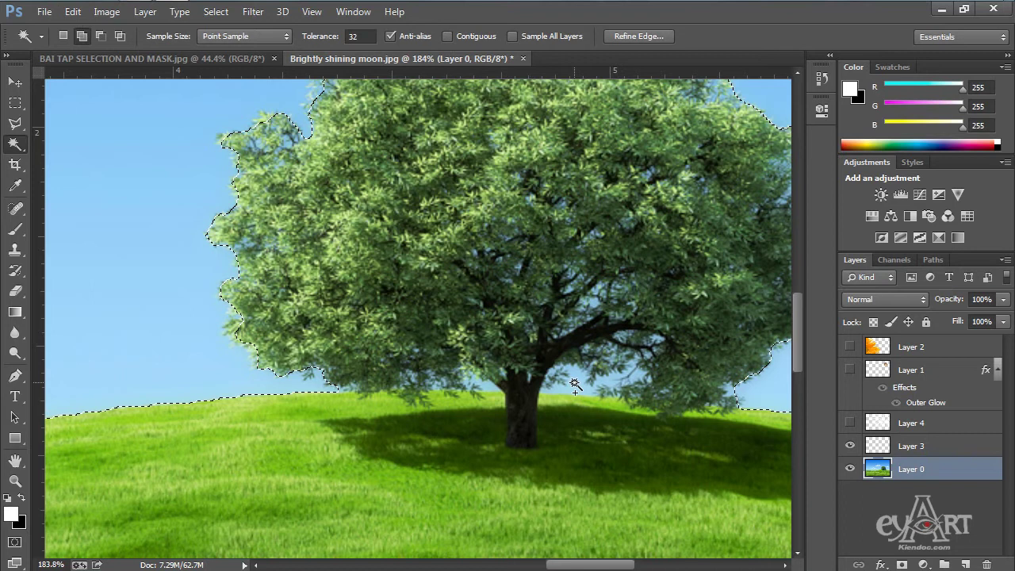
{"action": "scroll", "coordinate": [543, 234], "scroll_direction": "down", "scroll_amount": 8}
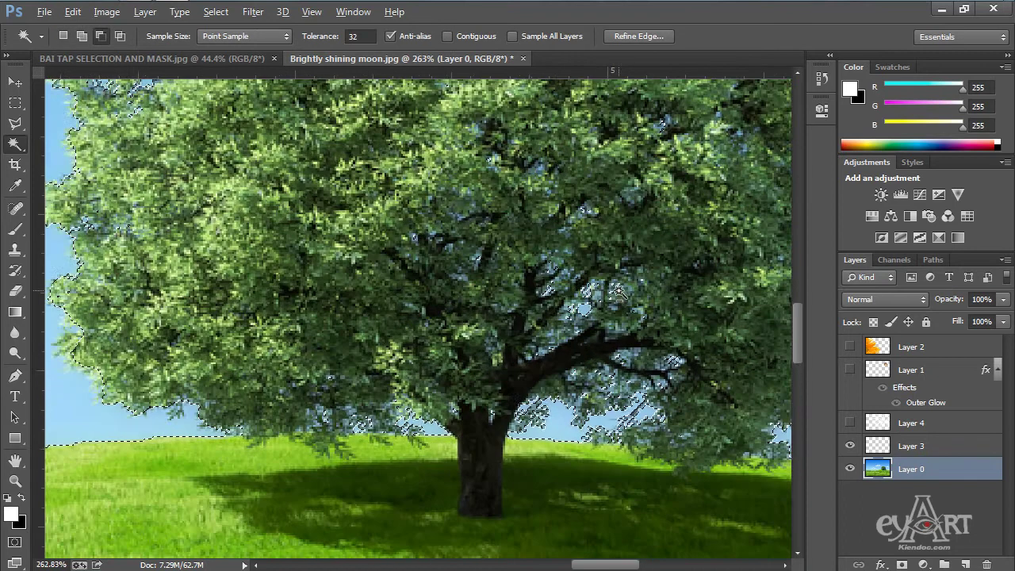
{"action": "scroll", "coordinate": [522, 285], "scroll_direction": "down", "scroll_amount": 4}
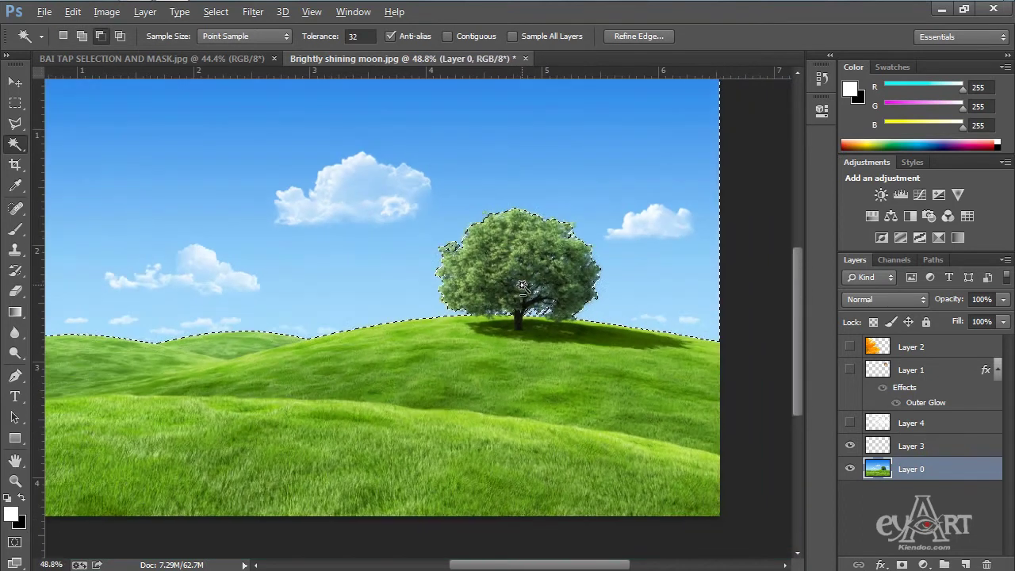
{"action": "key", "text": "alt"}
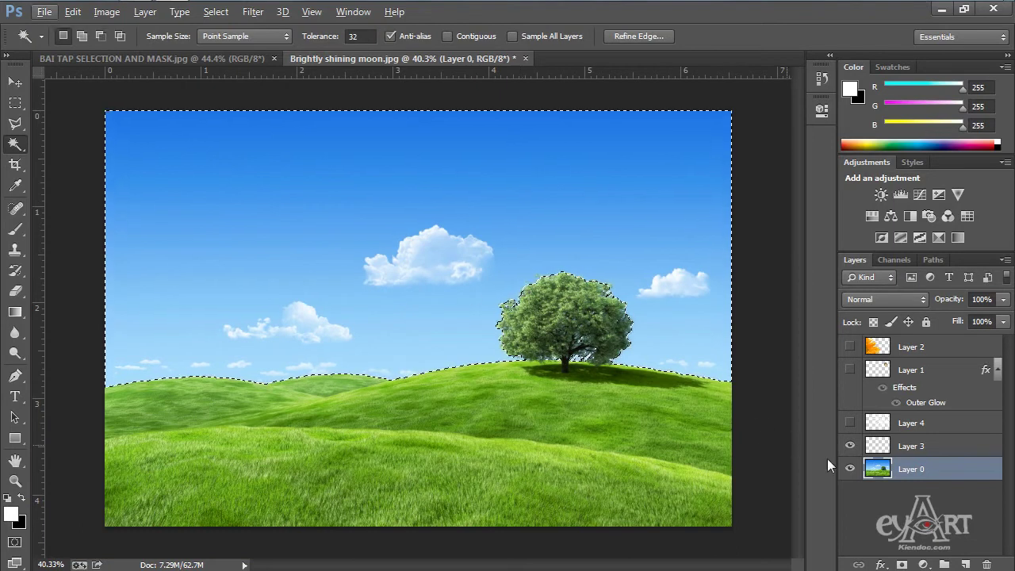
Show Layer 4, Layer 1 and Layer 2 again
{"action": "left_click", "coordinate": [850, 423]}
{"action": "left_click", "coordinate": [850, 369]}
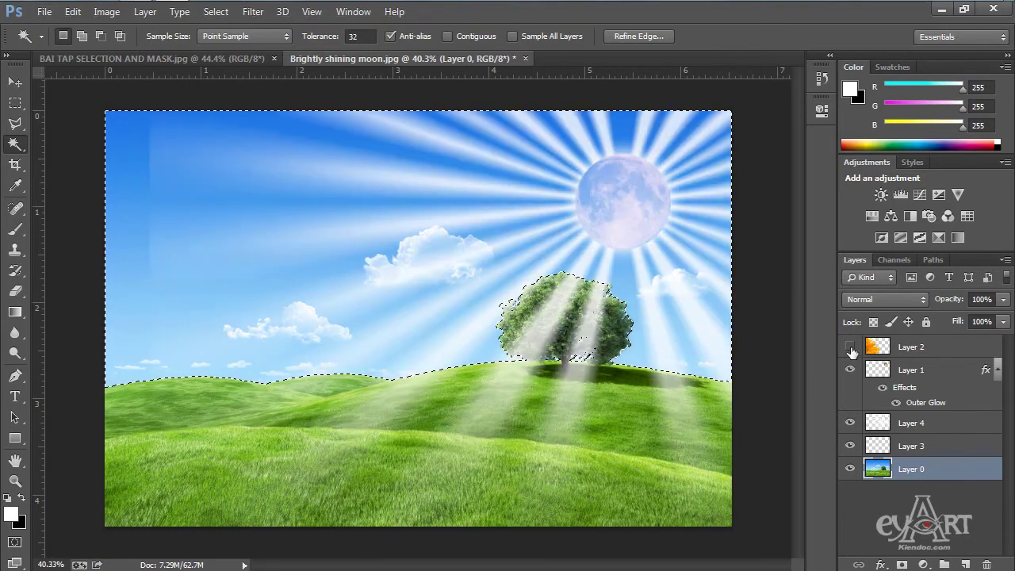
{"action": "left_click", "coordinate": [849, 346]}
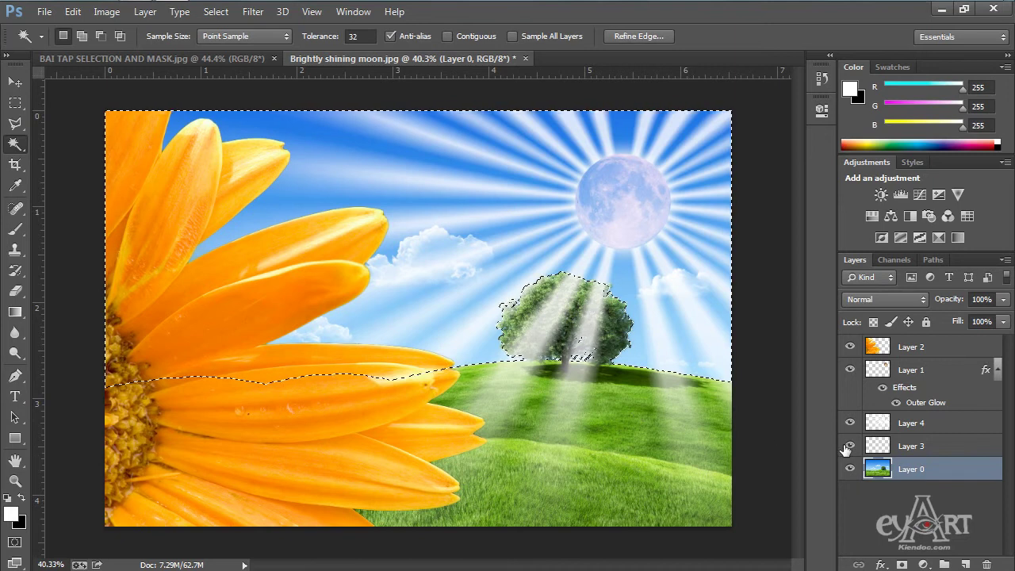
Invert the sky selection and delete the rays covering the tree and hills on Layer 4, leaving nothing selected
{"action": "left_click", "coordinate": [215, 11]}
{"action": "left_click", "coordinate": [228, 75]}
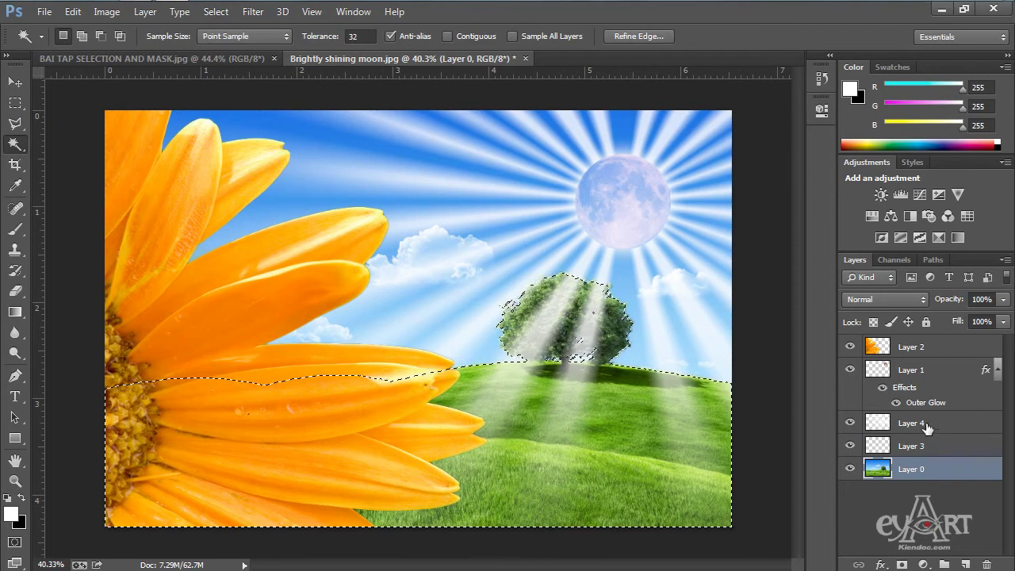
{"action": "left_click", "coordinate": [850, 426]}
{"action": "left_click", "coordinate": [850, 426]}
{"action": "left_click", "coordinate": [957, 425]}
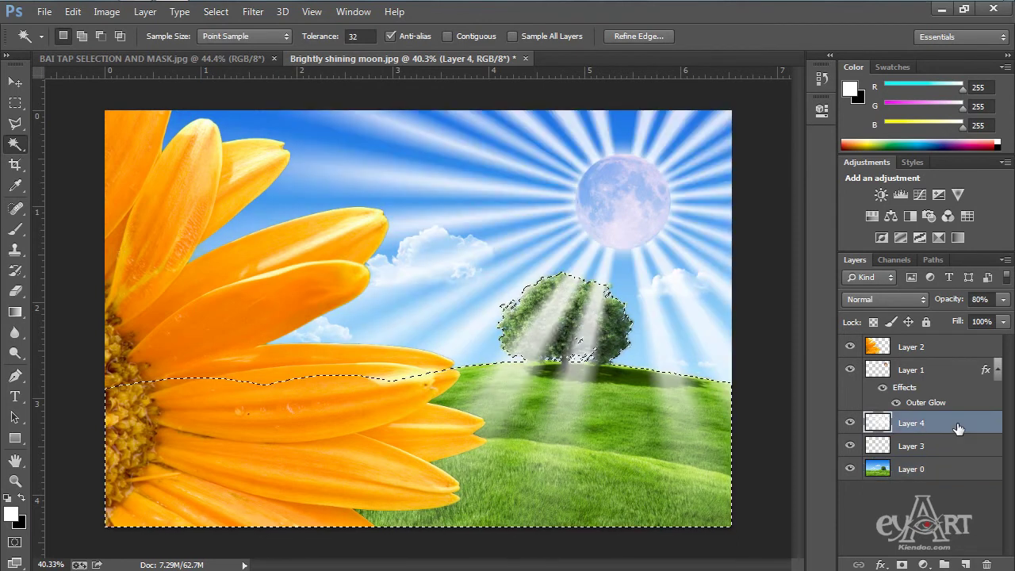
{"action": "key", "text": "Delete"}
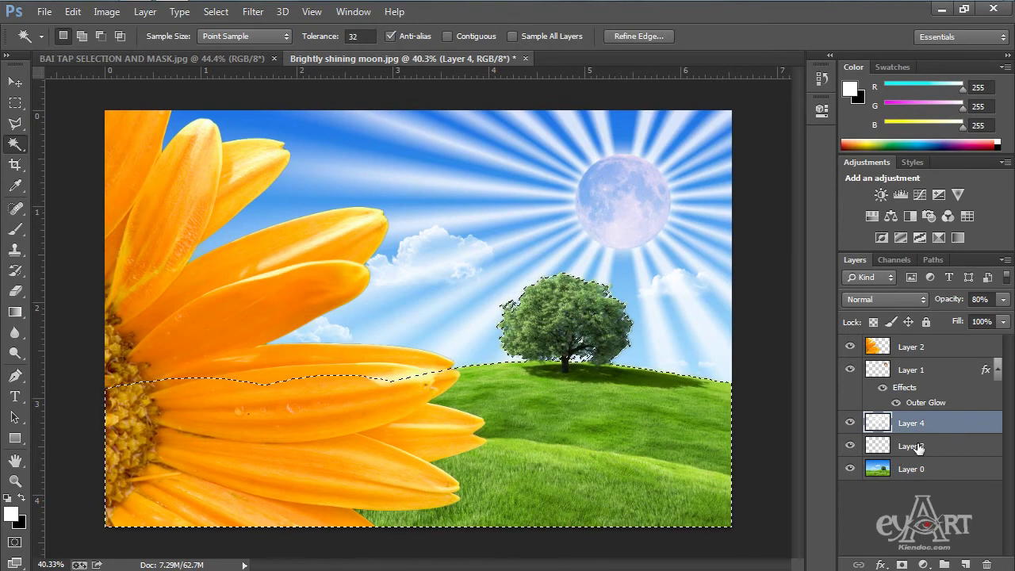
{"action": "key", "text": "ctrl+d"}
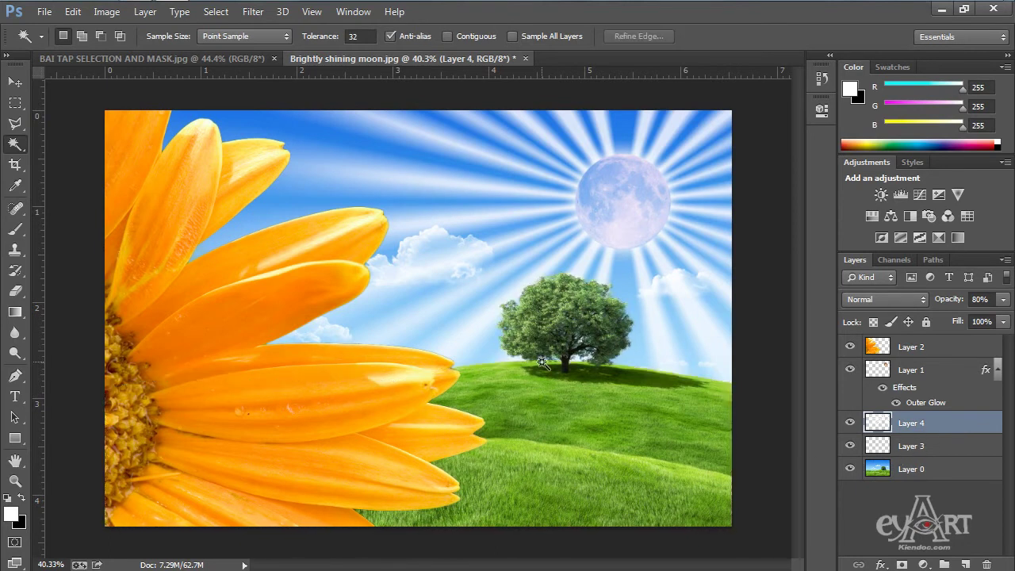
Lower the opacity of the light rays on Layer 4 to 61%
{"action": "key", "text": "v"}
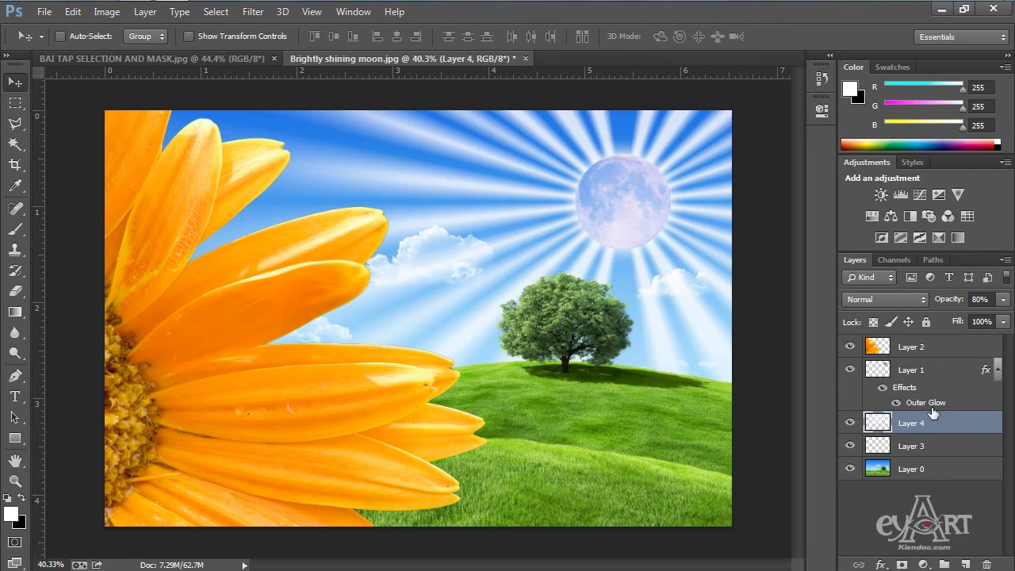
{"action": "left_click", "coordinate": [1003, 299]}
{"action": "left_click_drag", "start_coordinate": [993, 320], "coordinate": [979, 320]}
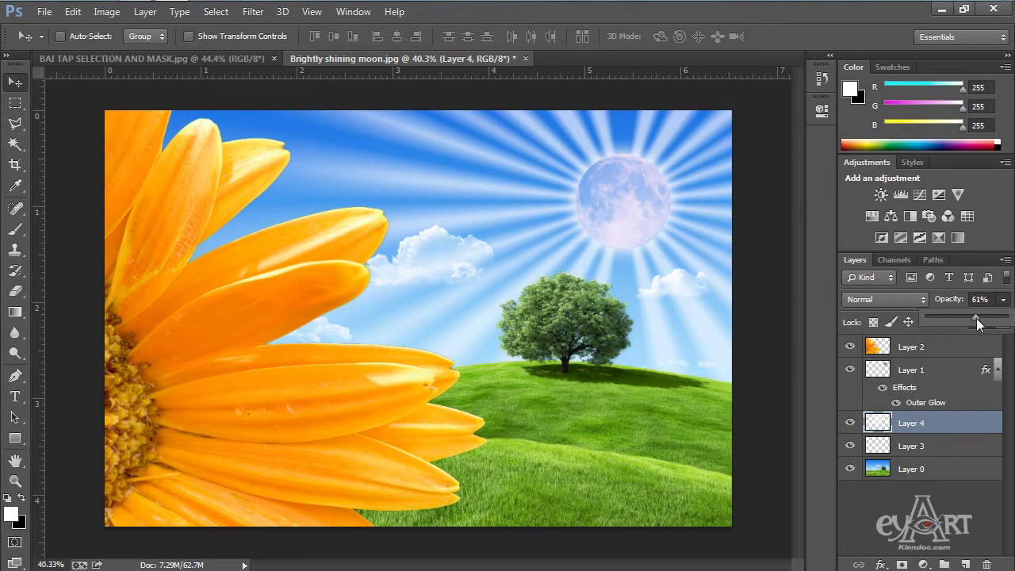
{"action": "left_click", "coordinate": [980, 427]}
{"action": "key", "text": "space"}
{"action": "double_click", "coordinate": [980, 427]}
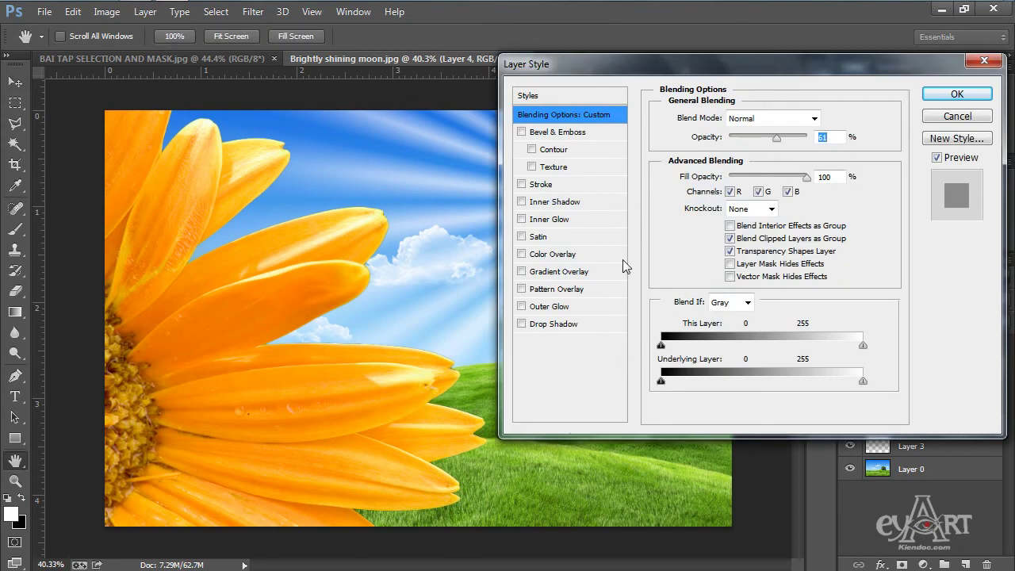
{"action": "left_click", "coordinate": [555, 307]}
{"action": "left_click_drag", "start_coordinate": [722, 73], "coordinate": [870, 96]}
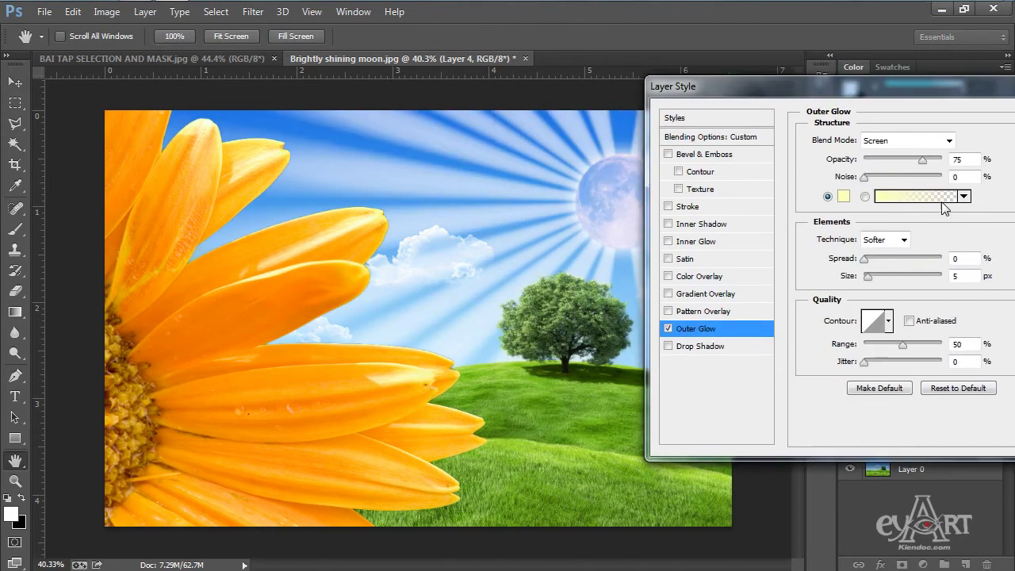
{"action": "mouse_move", "coordinate": [869, 279]}
{"action": "left_mouse_down"}
{"action": "mouse_move", "coordinate": [852, 283]}
{"action": "mouse_move", "coordinate": [879, 265]}
{"action": "mouse_move", "coordinate": [859, 268]}
{"action": "left_mouse_up"}
{"action": "left_click_drag", "start_coordinate": [896, 94], "coordinate": [625, 132]}
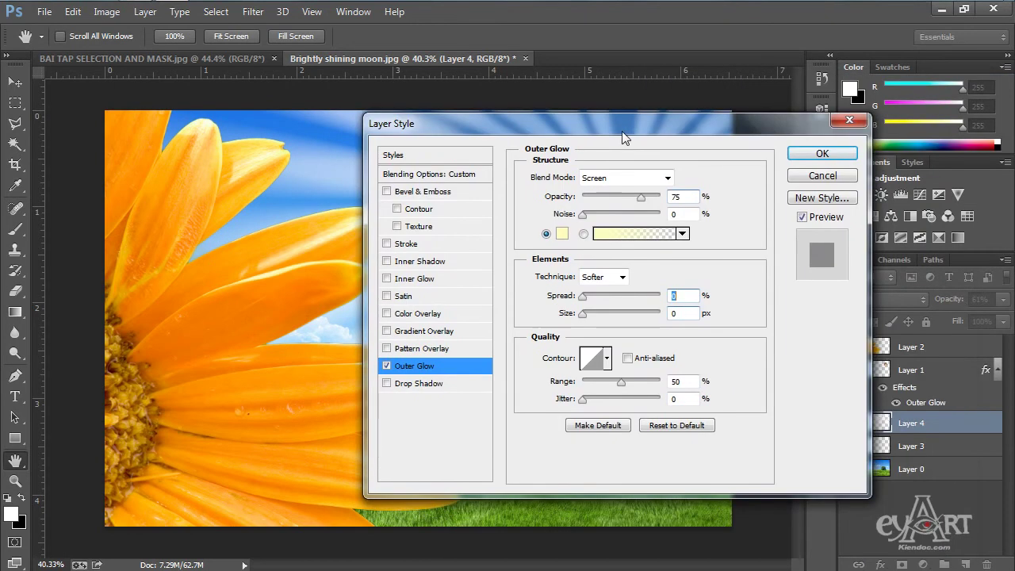
{"action": "left_click_drag", "start_coordinate": [753, 128], "coordinate": [708, 162]}
{"action": "left_click", "coordinate": [753, 213]}
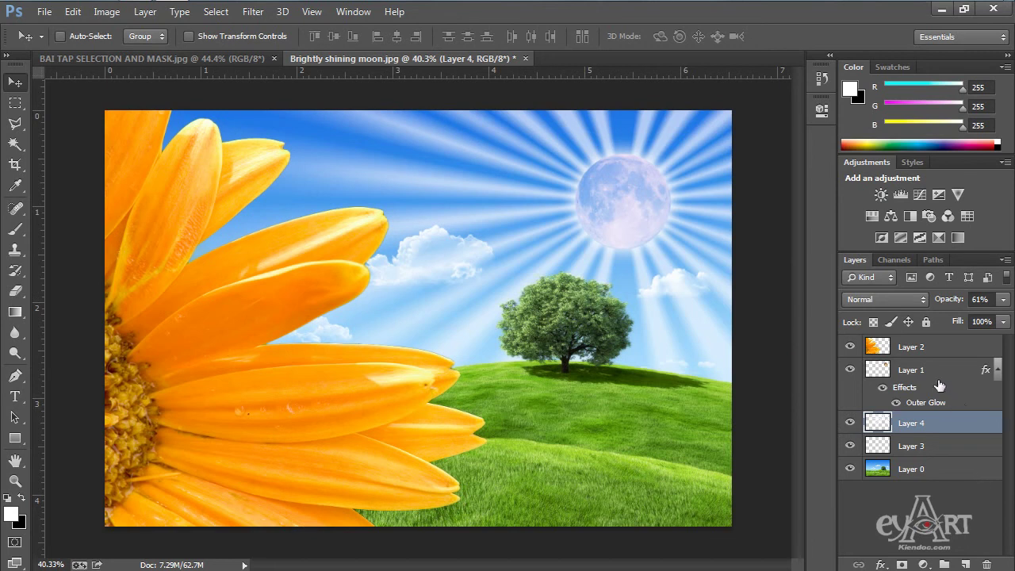
Stamp all visible layers into a new merged layer above Layer 2
{"action": "left_click", "coordinate": [946, 349]}
{"action": "left_click_drag", "start_coordinate": [952, 465], "coordinate": [950, 455]}
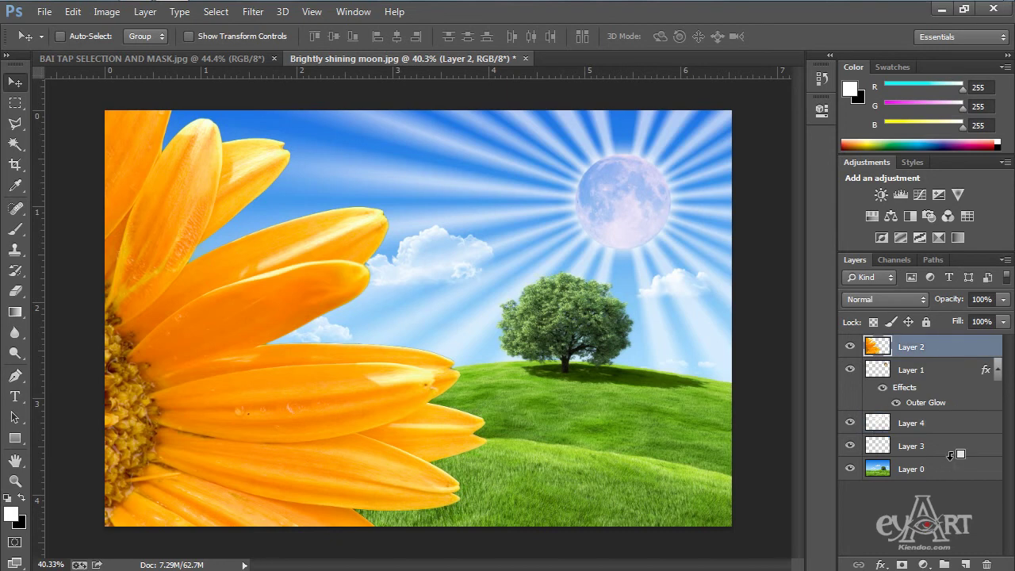
{"action": "key", "text": "ctrl+shift+alt+e"}
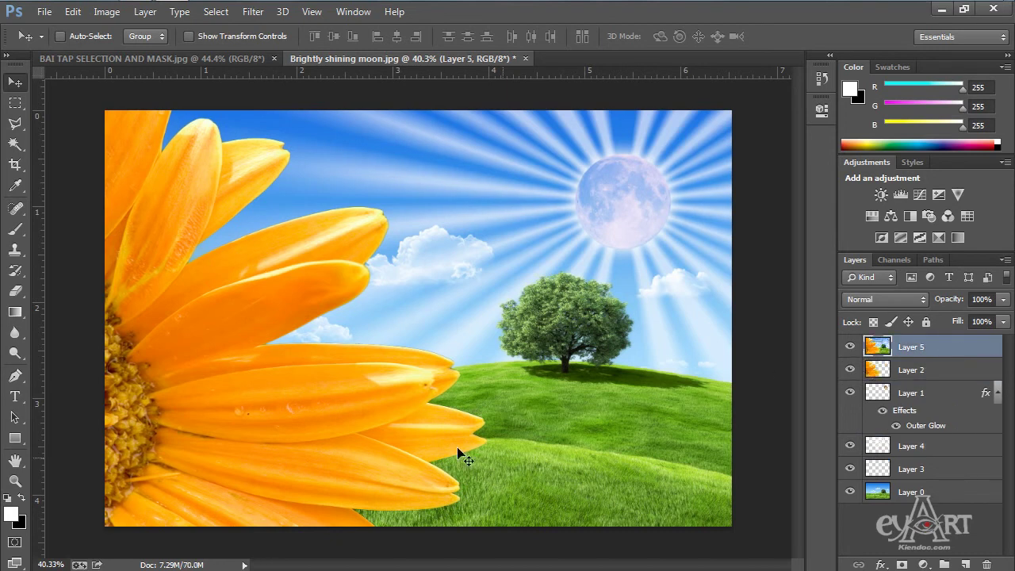
Add a Color Balance adjustment above Layer 5 with midtones at Cyan-Red -4, Magenta-Green +12 and Yellow-Blue -21
{"action": "left_click", "coordinate": [892, 218]}
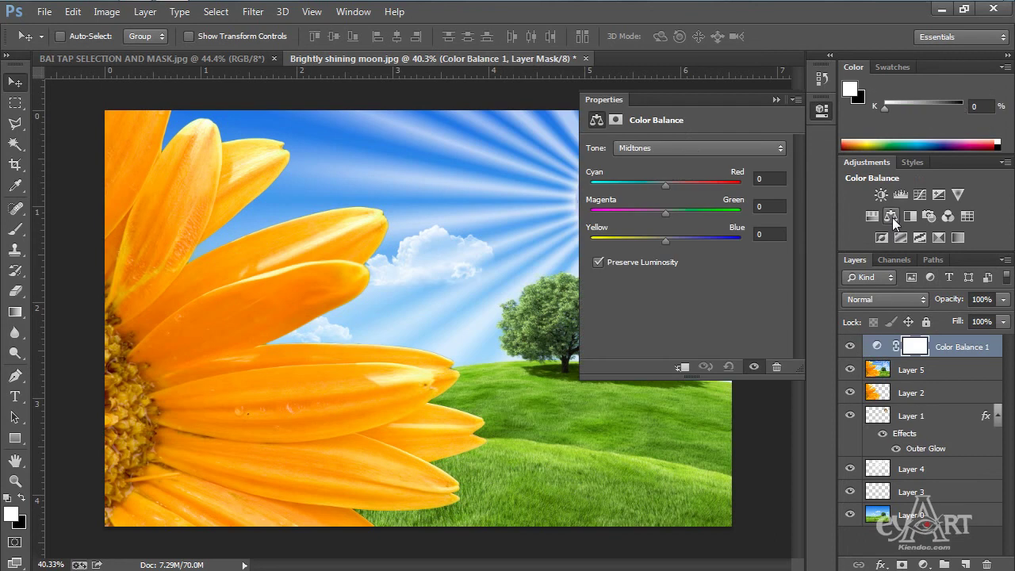
{"action": "left_click_drag", "start_coordinate": [686, 97], "coordinate": [930, 184]}
{"action": "mouse_move", "coordinate": [911, 274]}
{"action": "left_mouse_down"}
{"action": "mouse_move", "coordinate": [881, 275]}
{"action": "mouse_move", "coordinate": [916, 271]}
{"action": "mouse_move", "coordinate": [908, 273]}
{"action": "left_mouse_up"}
{"action": "left_click_drag", "start_coordinate": [910, 327], "coordinate": [919, 301]}
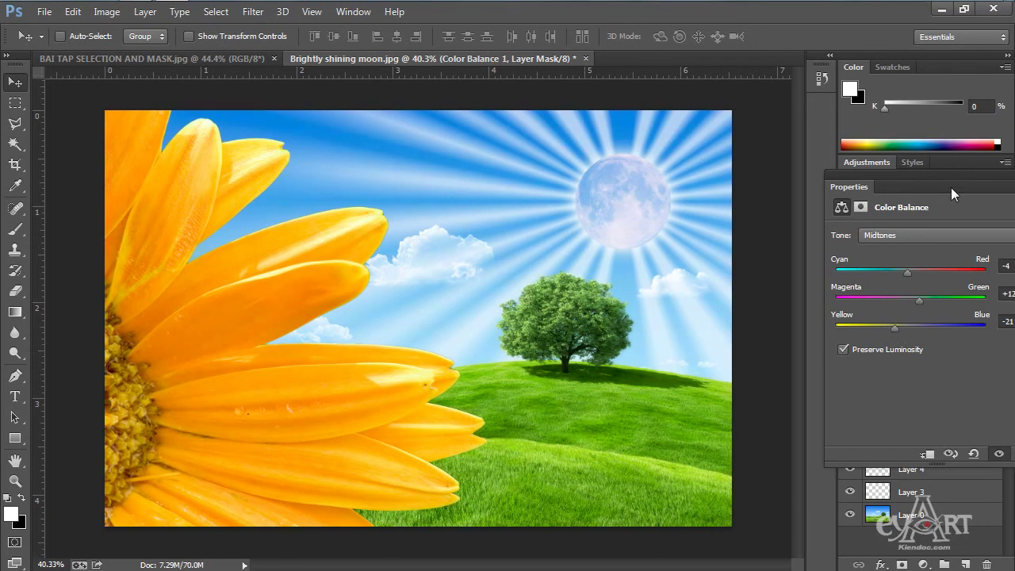
{"action": "left_click_drag", "start_coordinate": [951, 188], "coordinate": [754, 185]}
{"action": "left_click", "coordinate": [853, 179]}
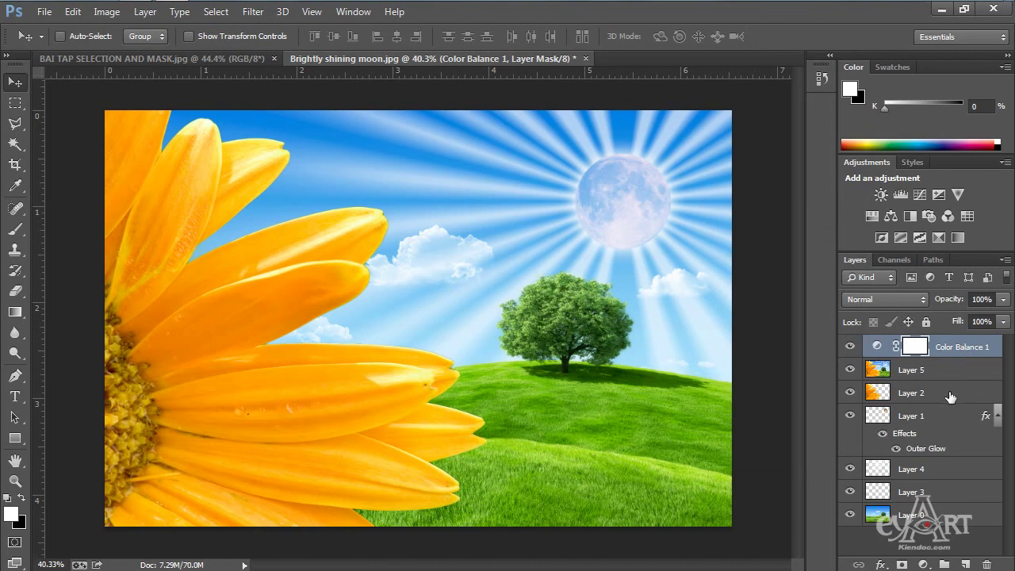
Add a Color Lookup adjustment above the Color Balance layer and try the 2Strip.look and FallColors.look 3D LUTs
{"action": "left_click", "coordinate": [968, 216]}
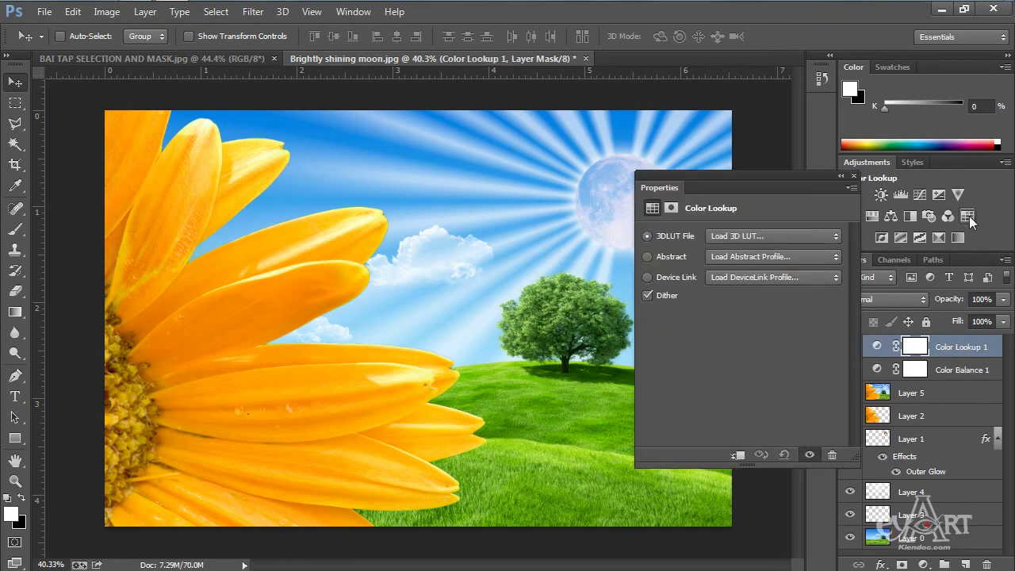
{"action": "left_click", "coordinate": [784, 236]}
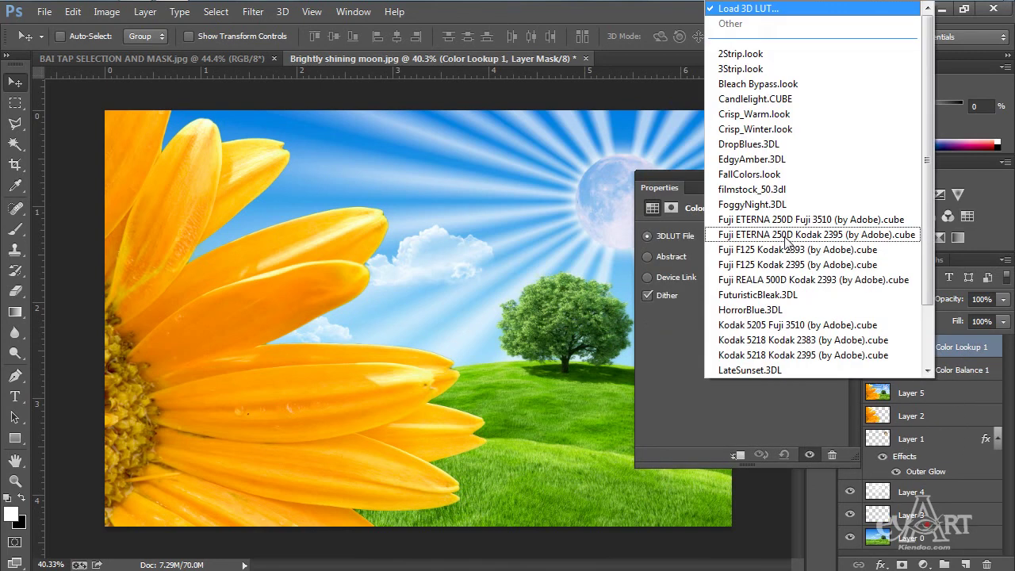
{"action": "left_click", "coordinate": [753, 53]}
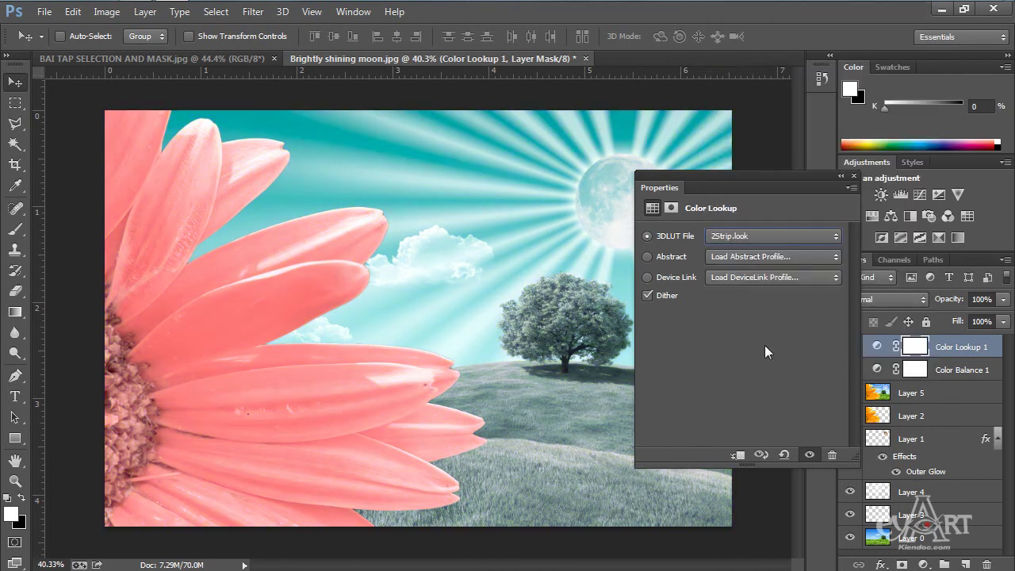
{"action": "left_click", "coordinate": [789, 237]}
{"action": "left_click", "coordinate": [771, 131]}
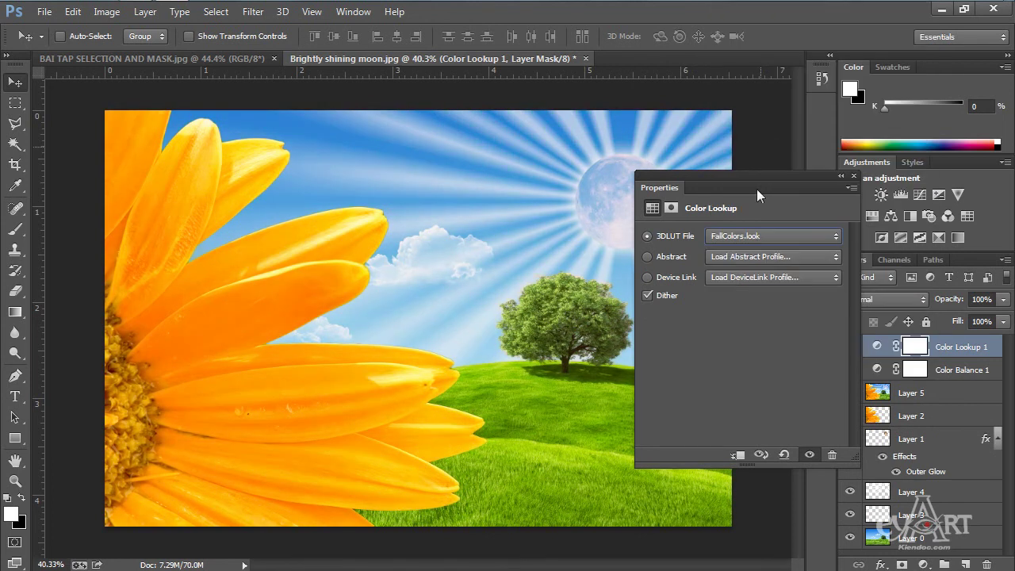
Set the Color Lookup adjustment's 3D LUT to filmstock_50.3dl and close its properties
{"action": "left_click", "coordinate": [790, 240]}
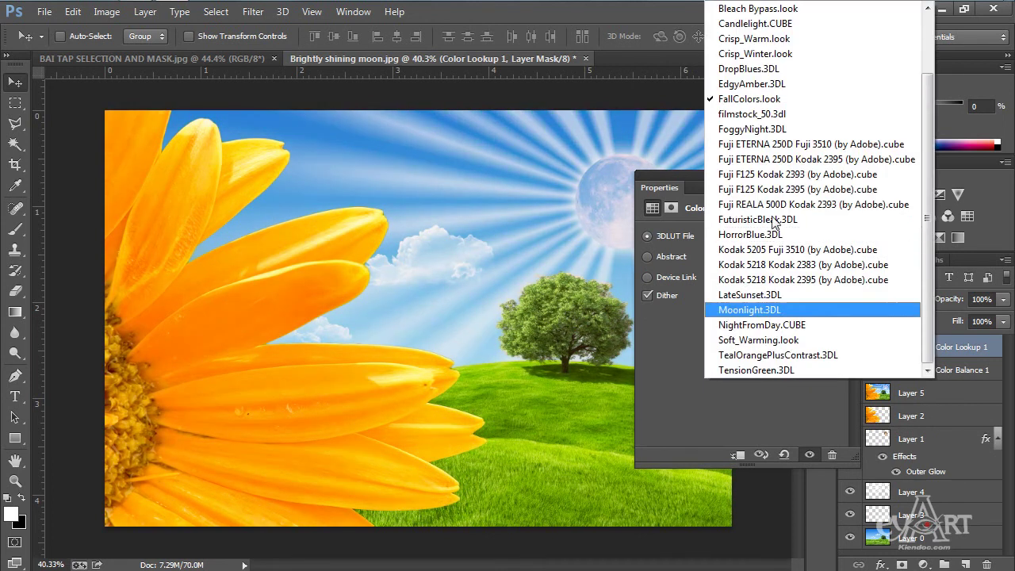
{"action": "left_click", "coordinate": [752, 116]}
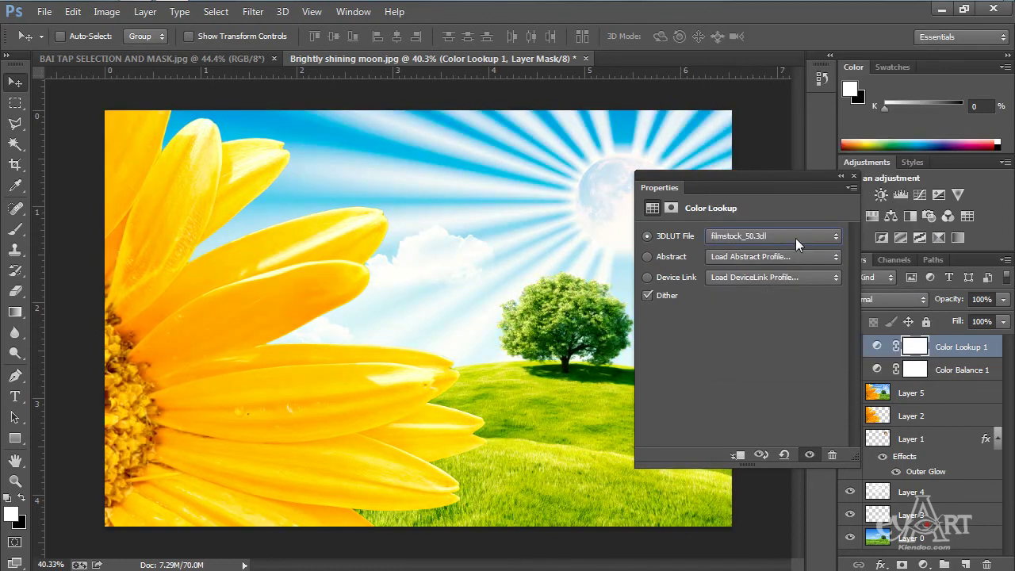
{"action": "left_click", "coordinate": [854, 176]}
Lower the opacity of the Color Lookup 1 layer to 18%
{"action": "left_click", "coordinate": [1003, 299]}
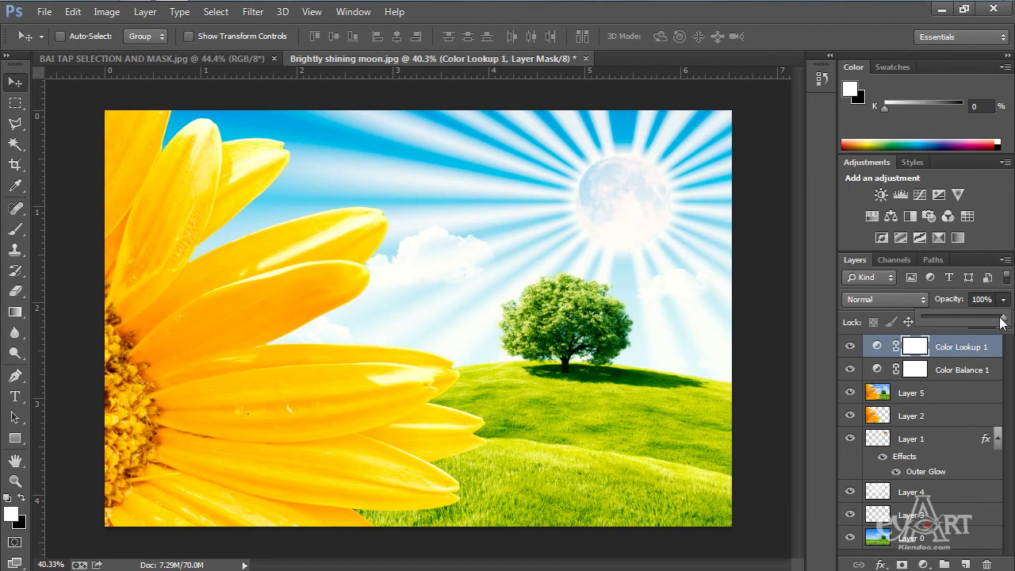
{"action": "left_click_drag", "start_coordinate": [1003, 319], "coordinate": [960, 318]}
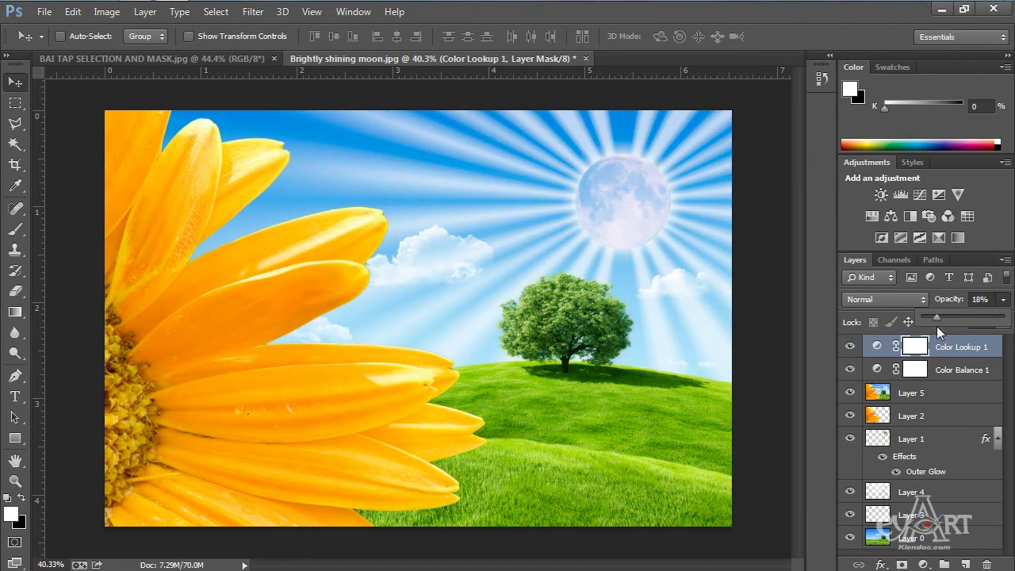
{"action": "left_click", "coordinate": [958, 423]}
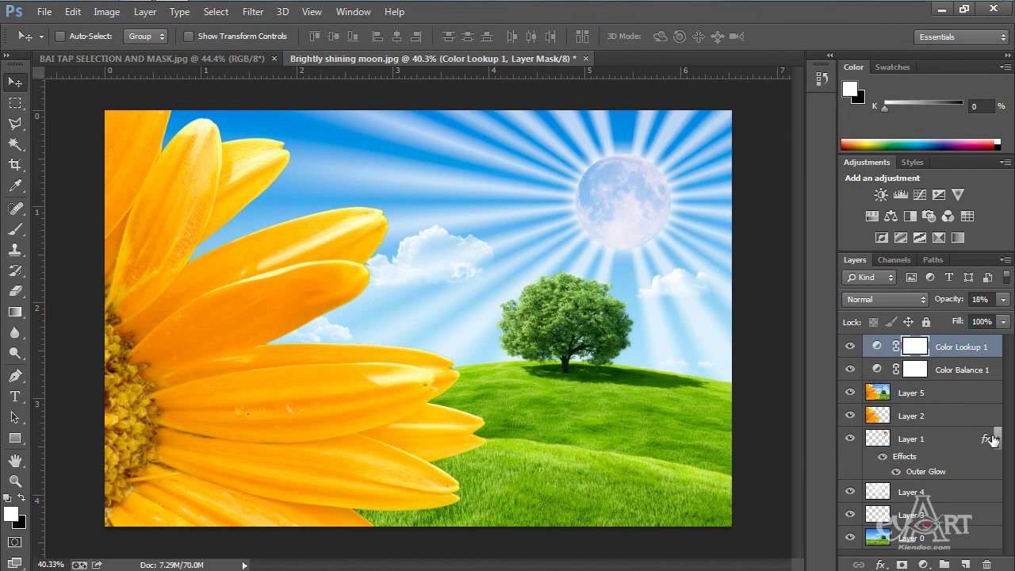